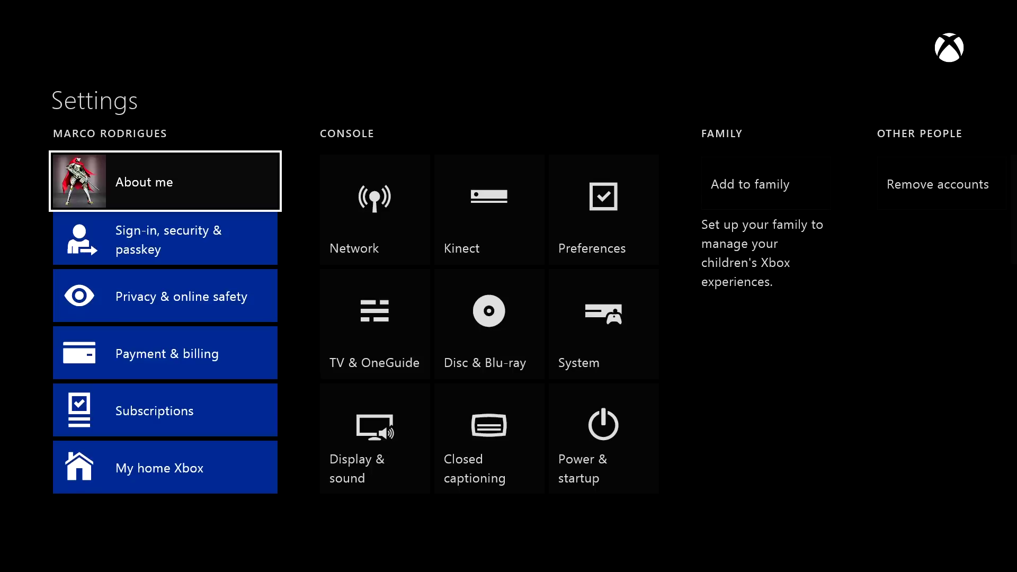
- Open the Xbox network settings and go into Advanced settings
key("Right")
key("super")
key("Return")
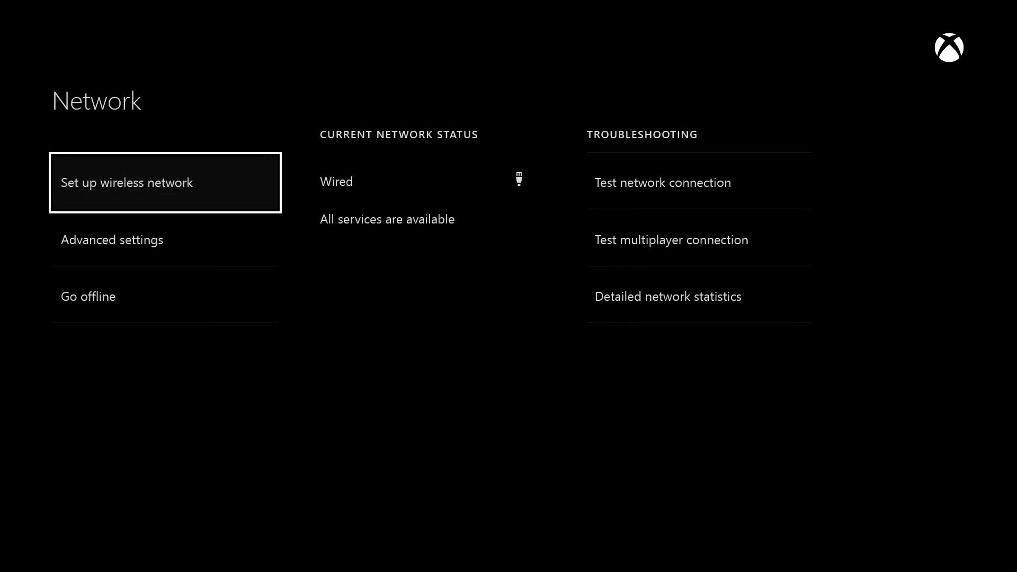
key("Down")
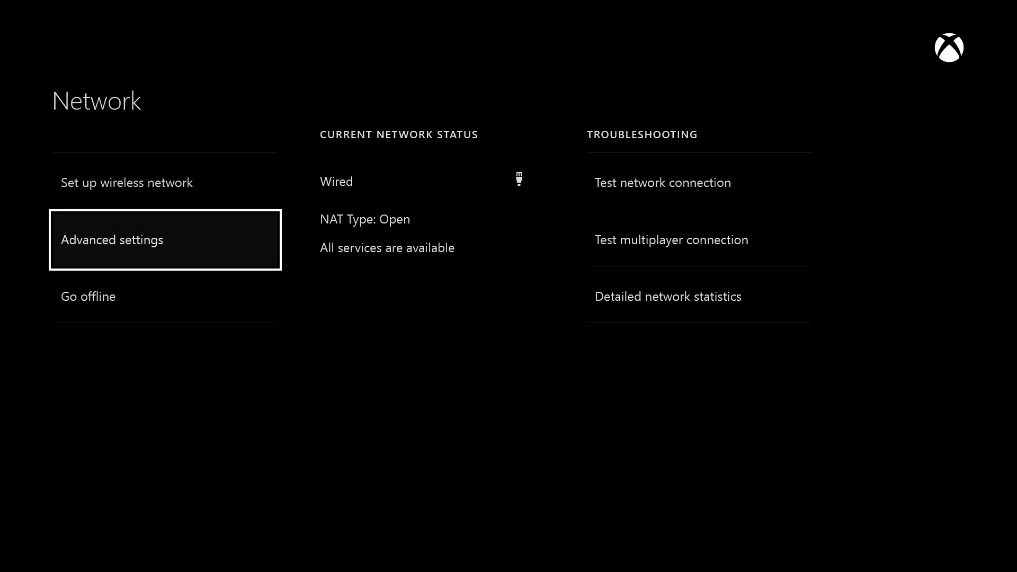
key("Return")
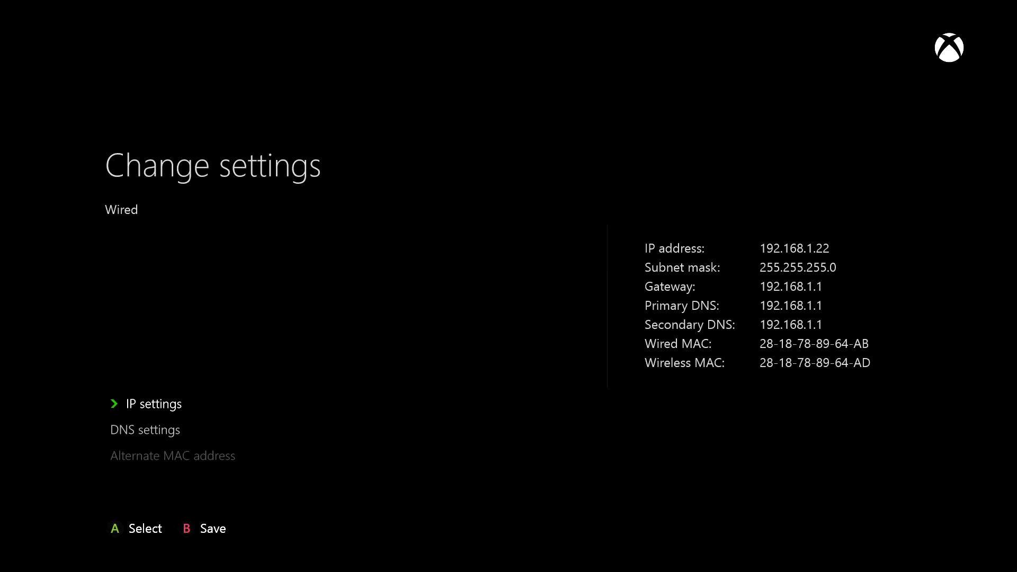
- Select the IP settings entry on the advanced network page
key("Down")
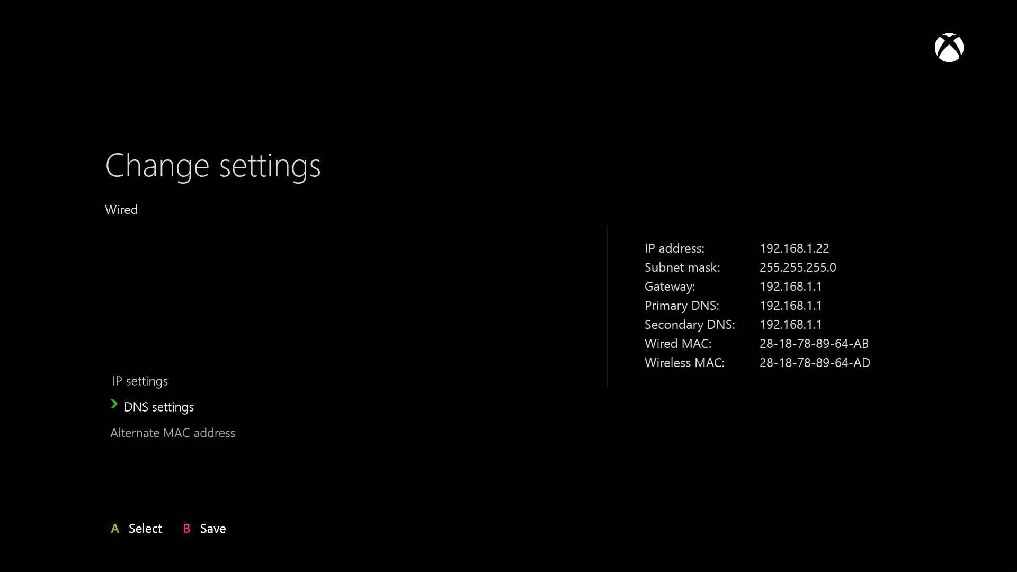
key("Up")
key("Down")
key("Down")
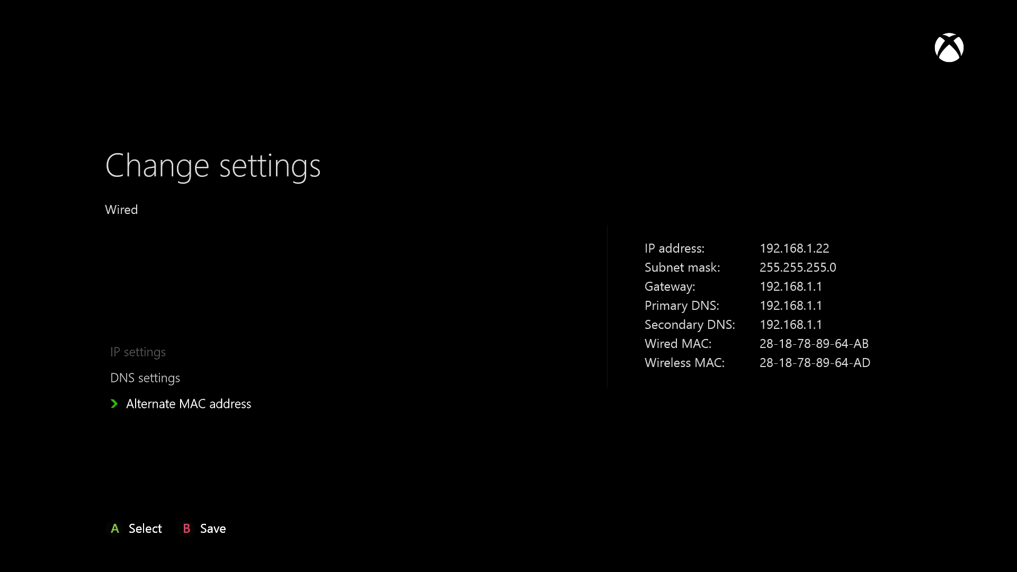
key("Up")
key("Up")
key("Return")
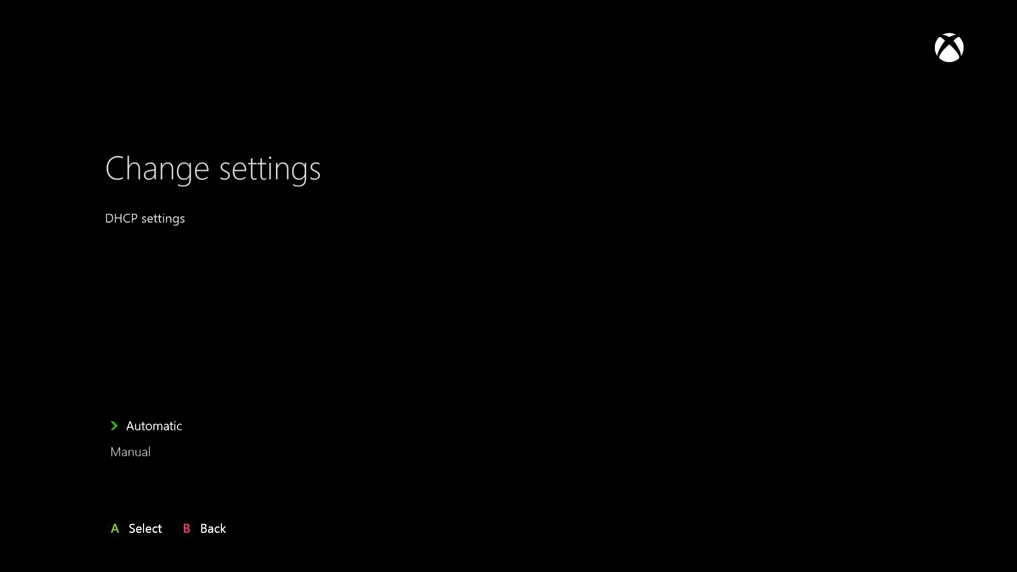
- Switch IP settings to Manual and accept IP 192.168.1.22, subnet and gateway 192.168.1.1
key("Down")
key("Return")
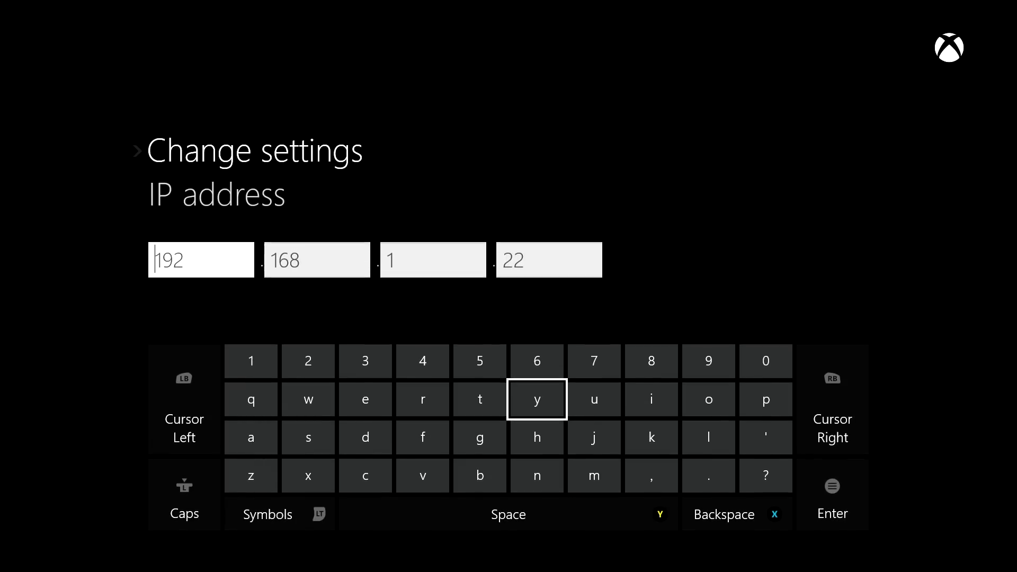
key("Escape")
key("Escape")
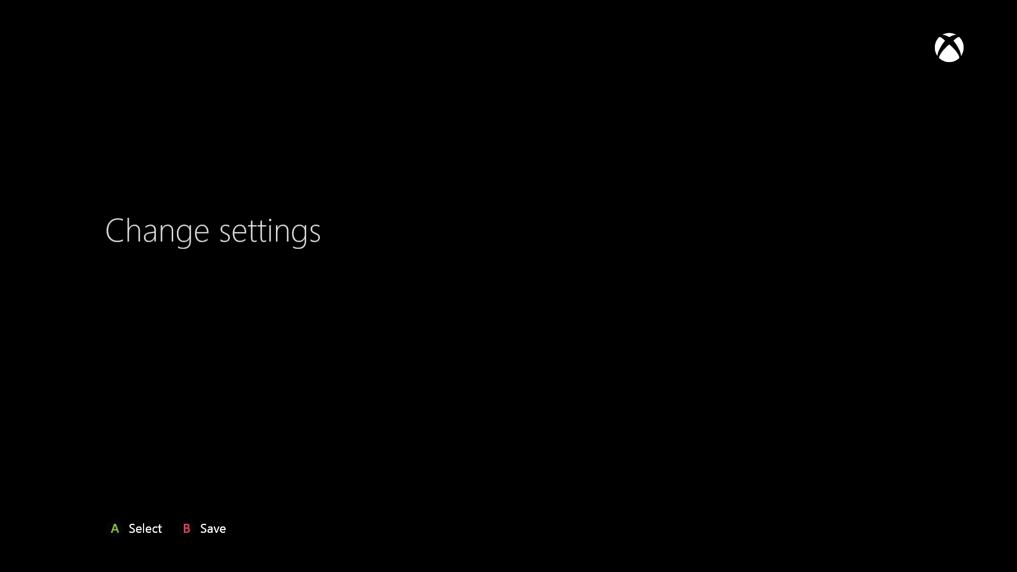
- Set DNS manually with primary DNS 192.168.1.1
key("Down")
key("Return")
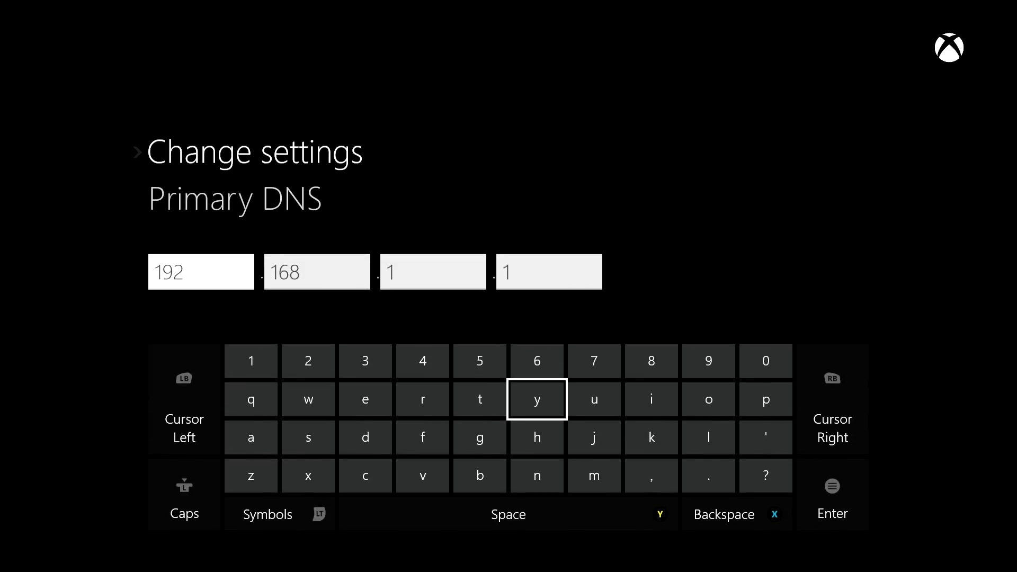
key("Escape")
key("Down")
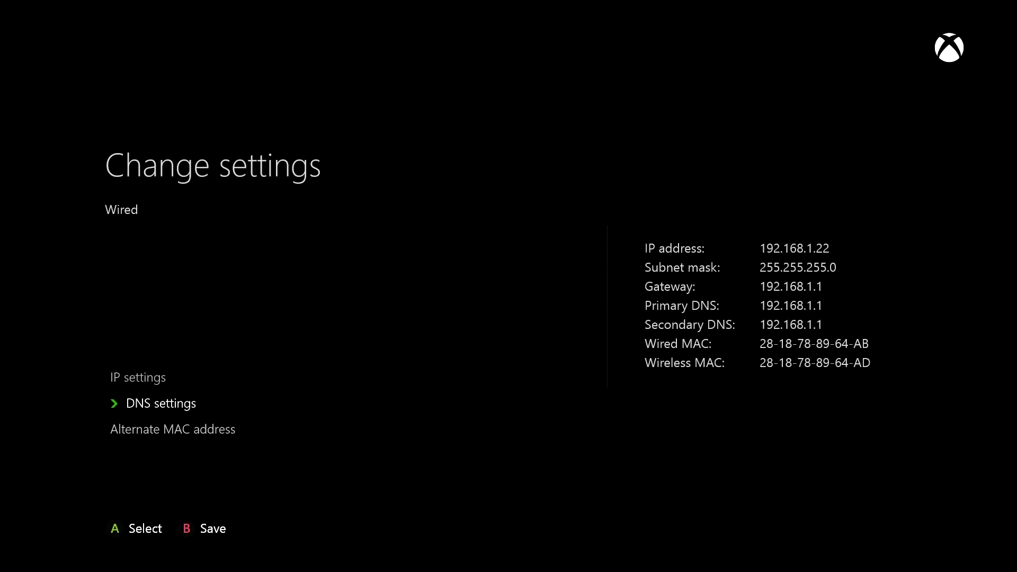
key("Down")
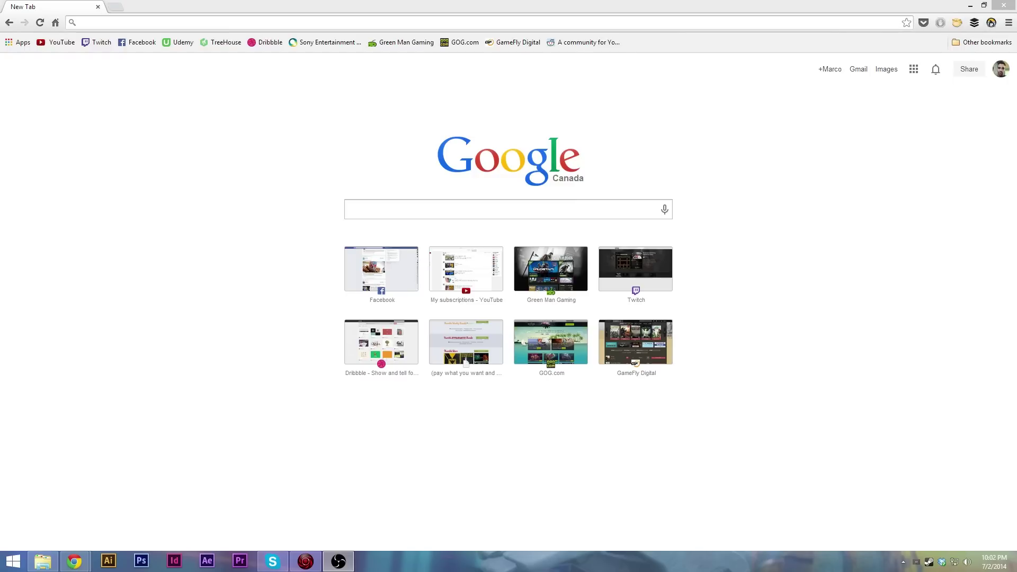
- Browse to the router admin address 192.168.1.1 in Chrome
left_click(570, 24)
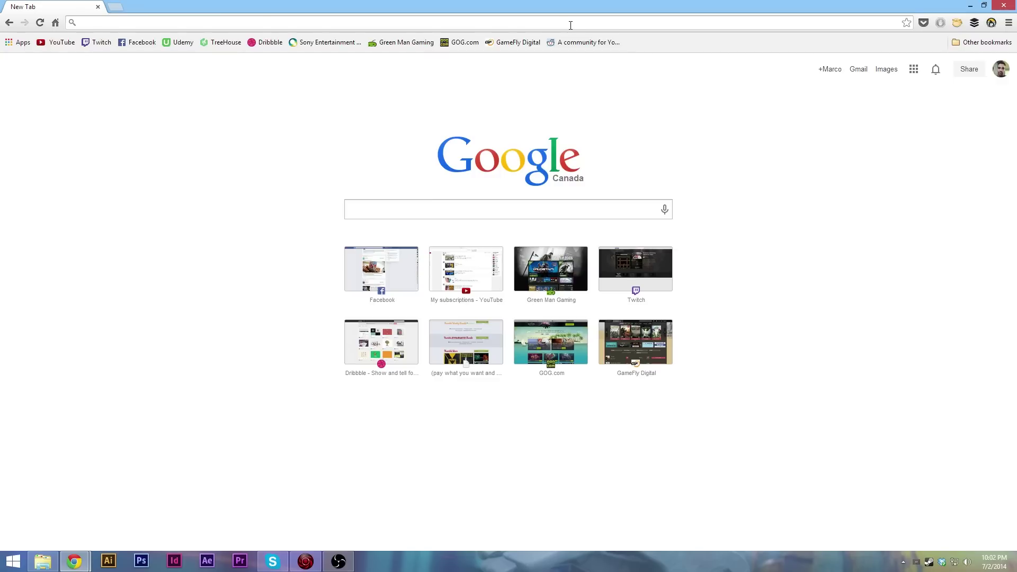
type("192")
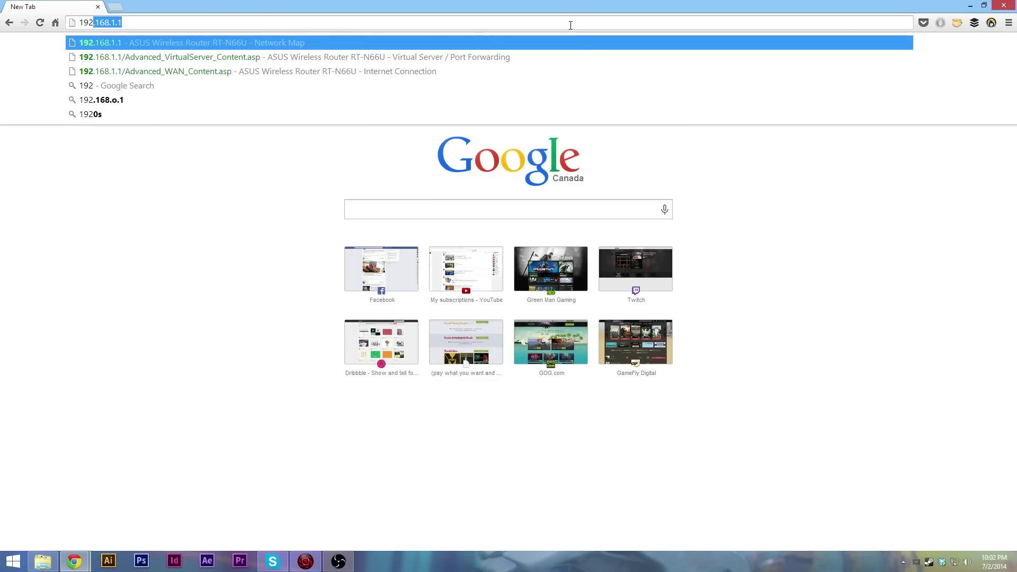
key("Return")
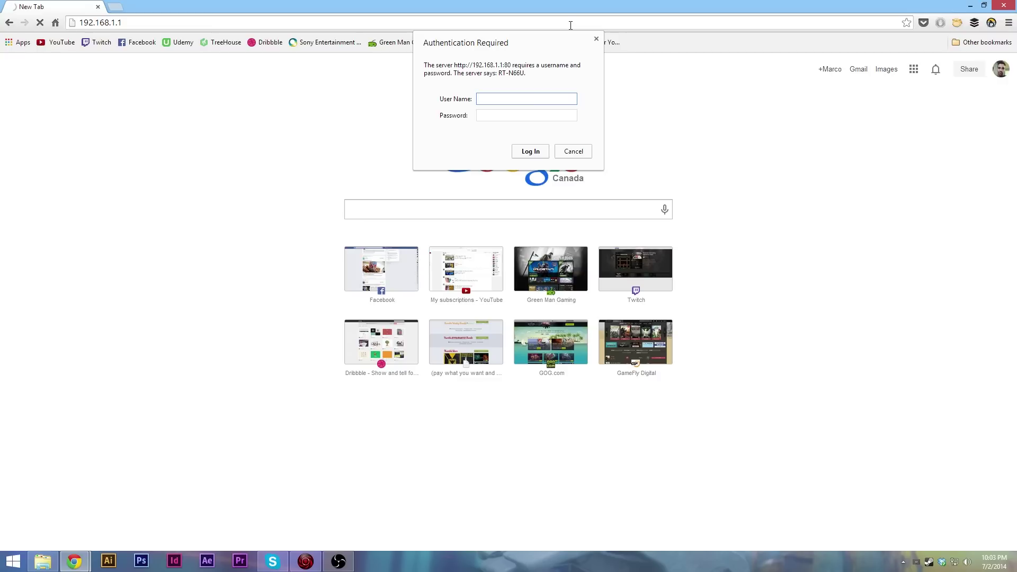
- Enter the router admin username and password, then retry the username after the failed login
type("admin")
key("Tab")
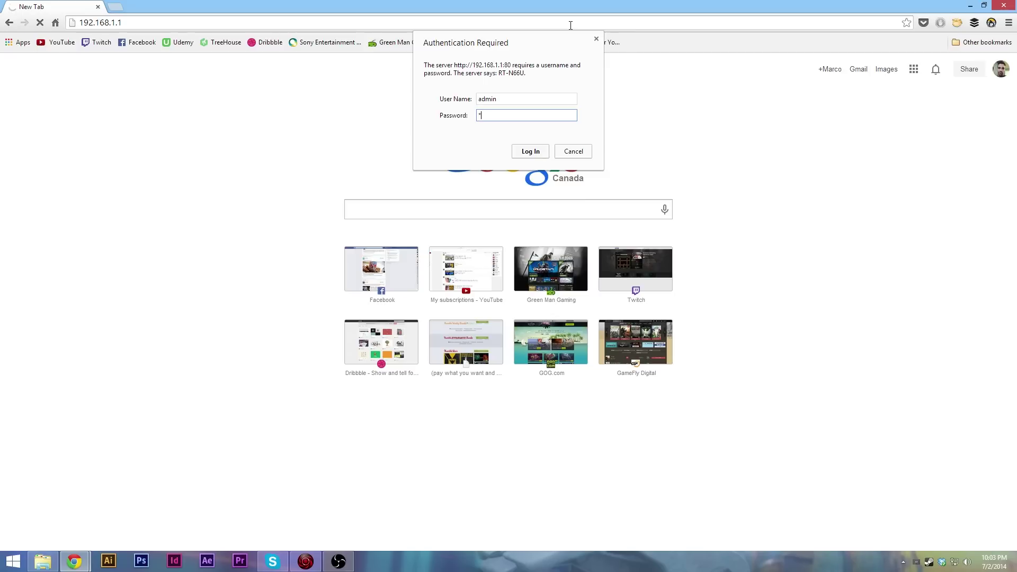
type("admird")
key("Return")
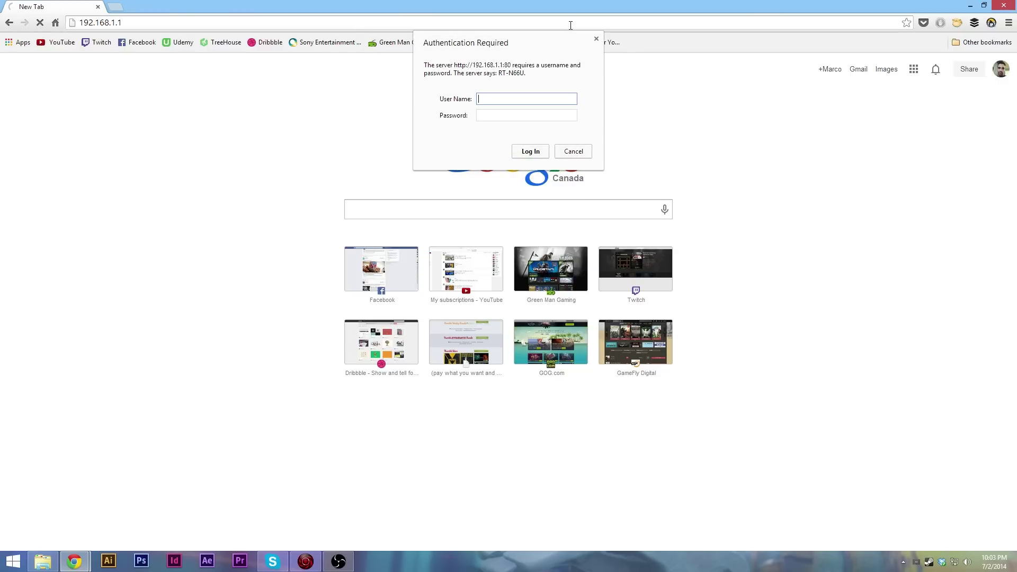
type("admin")
key("Tab")
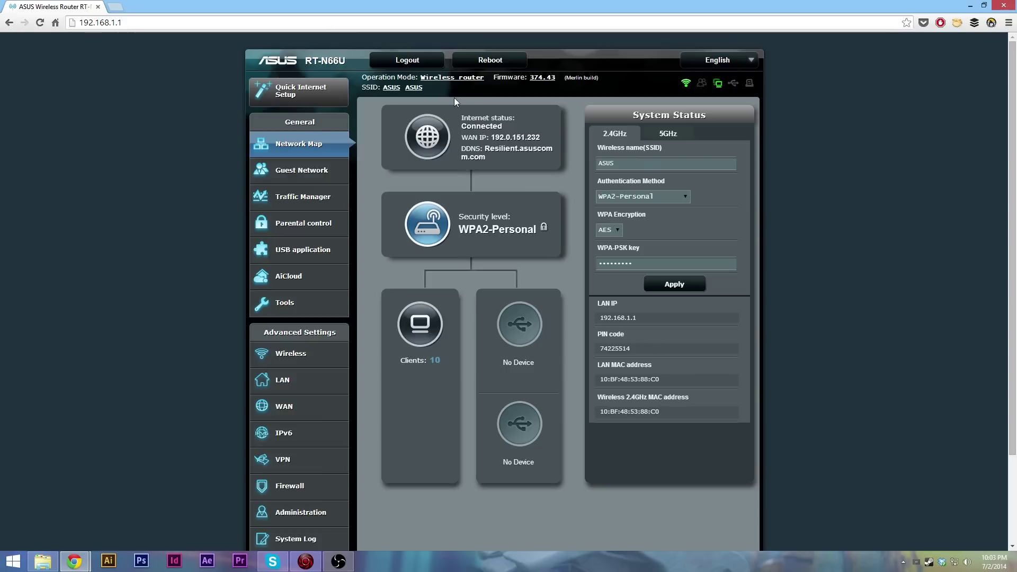
- Open LAN > DHCP Server and scroll down to the Manually Assigned IP list
left_click(286, 384)
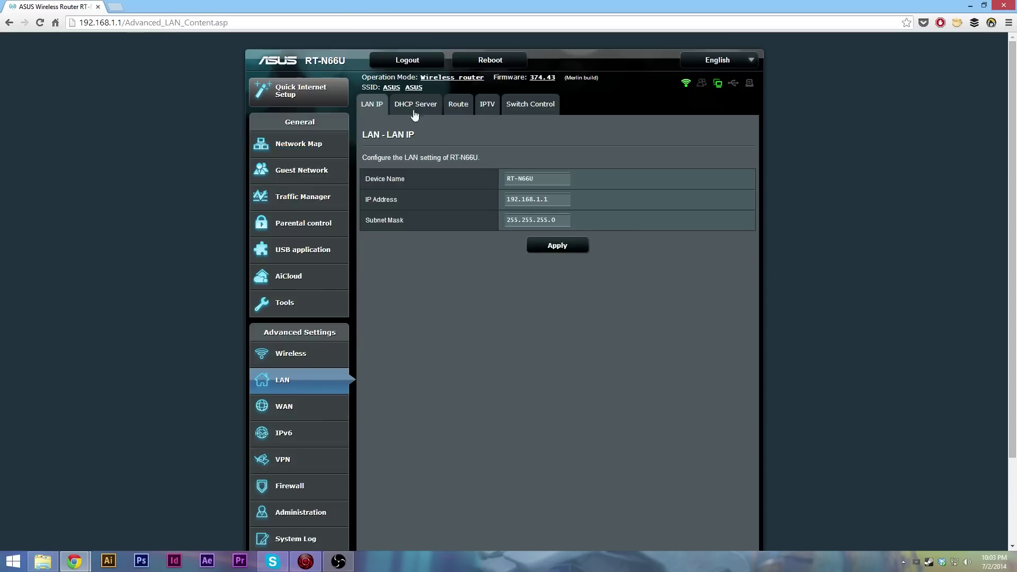
left_click(414, 111)
scroll(600, 170, "down", 3)
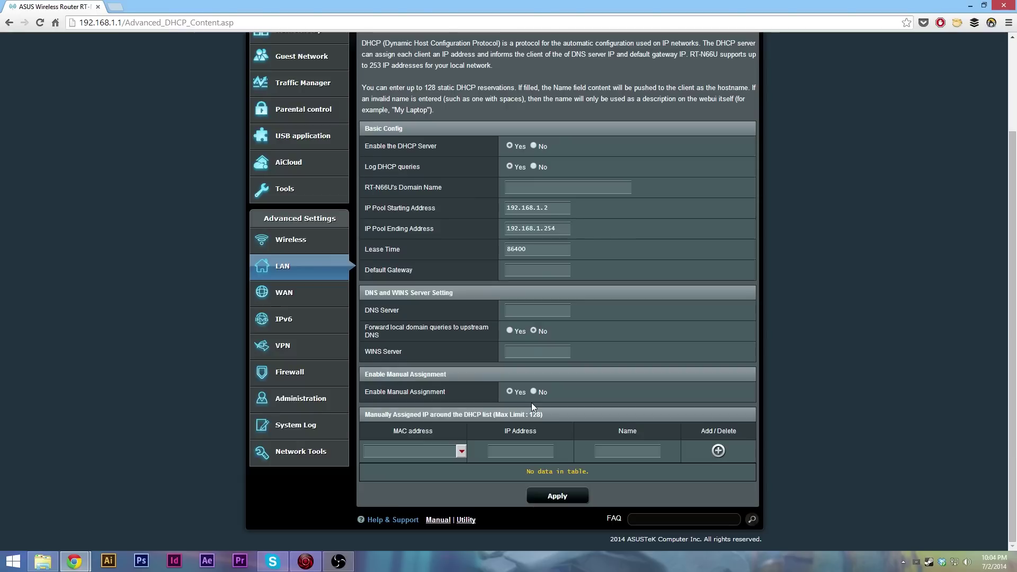
- Choose the console's MAC 28:18:78:89:64:AB from the client list, filling IP 192.168.1.22
left_click(461, 454)
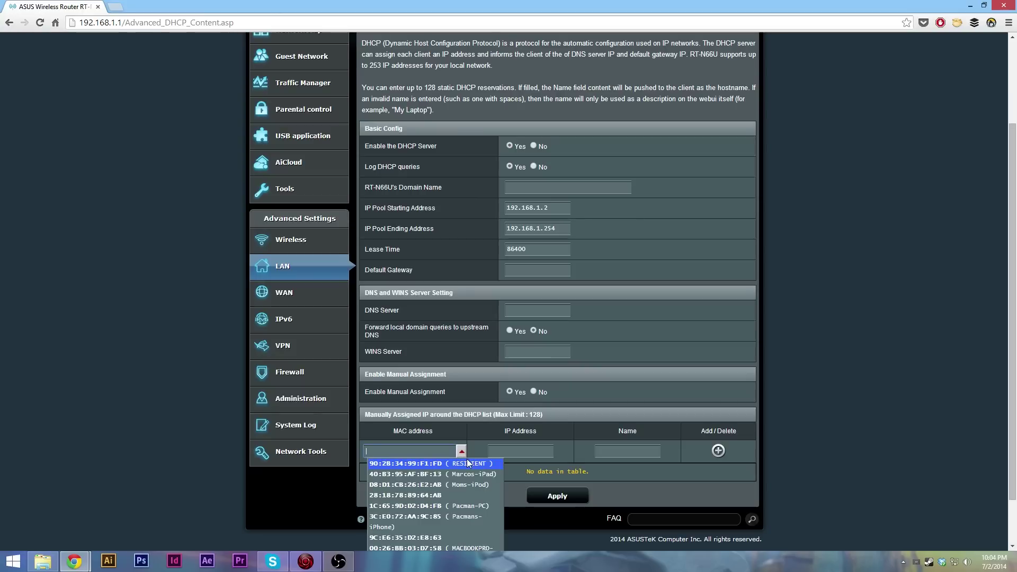
left_click(433, 494)
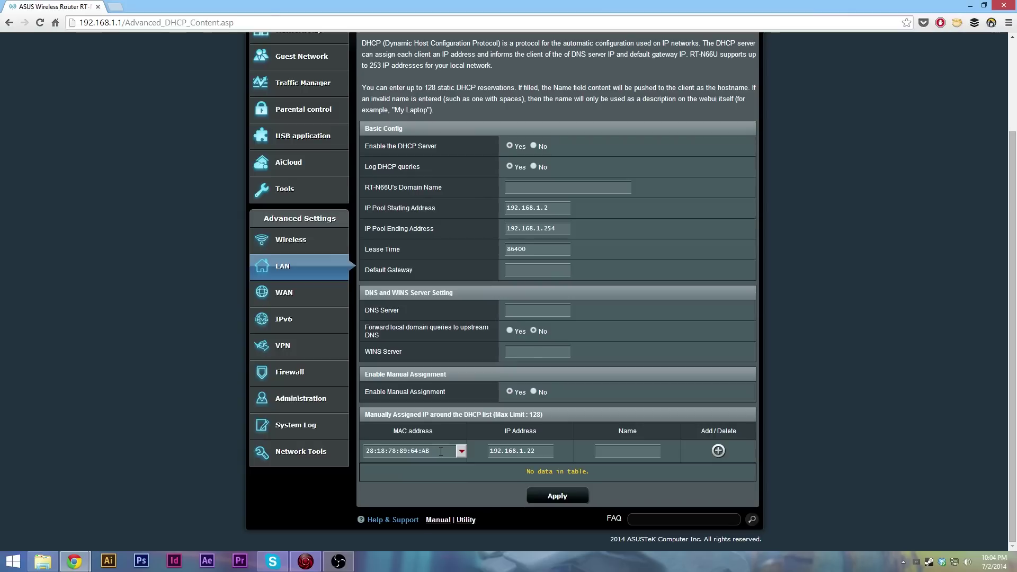
left_click(461, 452)
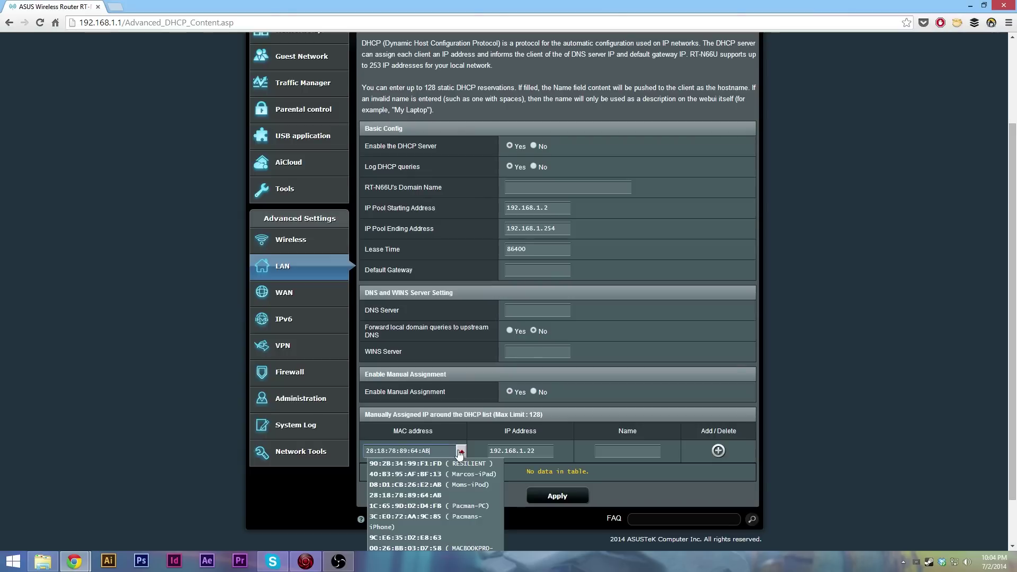
scroll(460, 488, "down", 1)
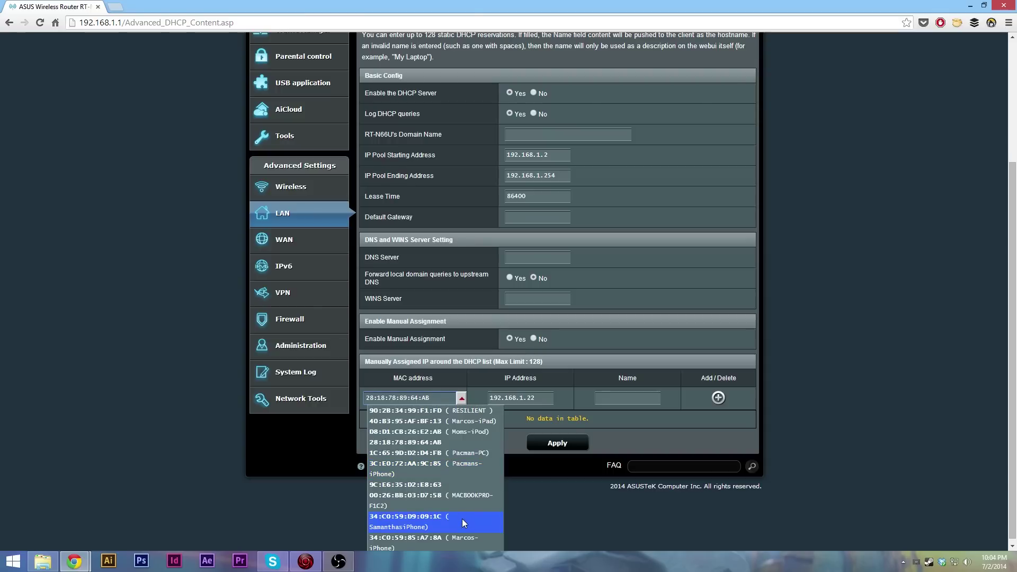
scroll(455, 519, "down", 1)
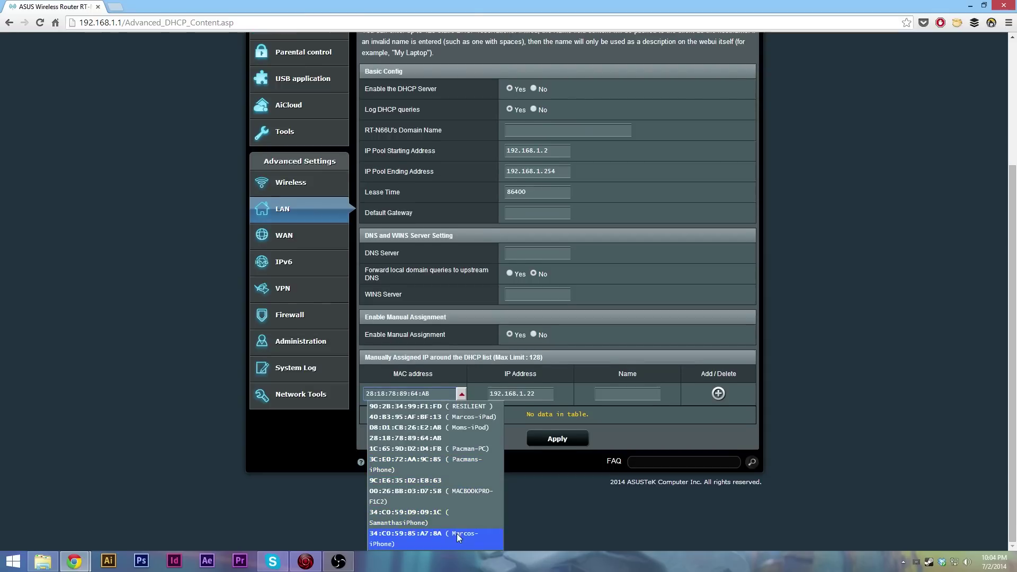
left_click(464, 394)
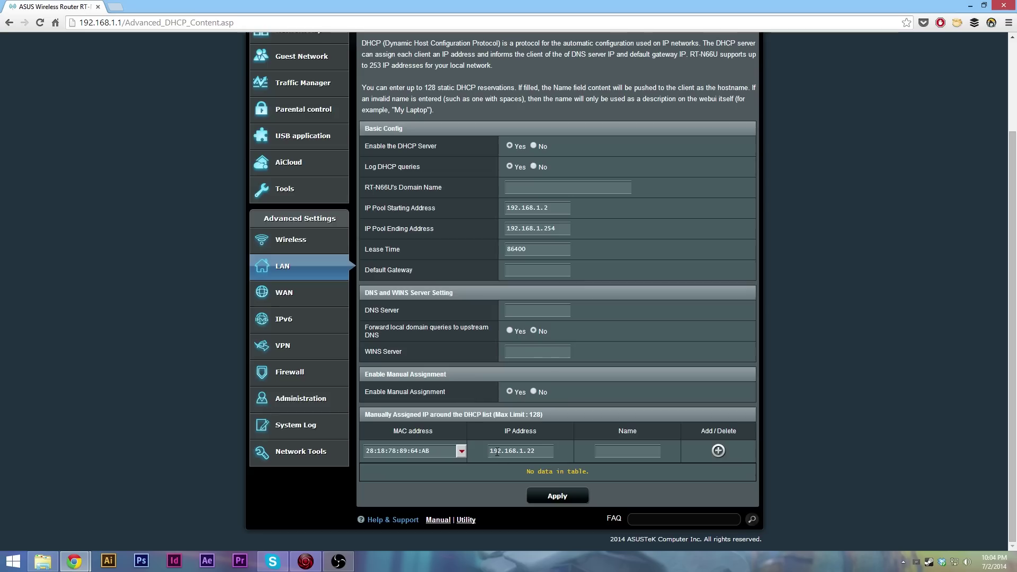
- Type 'Xbox ON' as the name of the 192.168.1.22 reservation row
left_click(541, 453)
type("Xbox ONe")
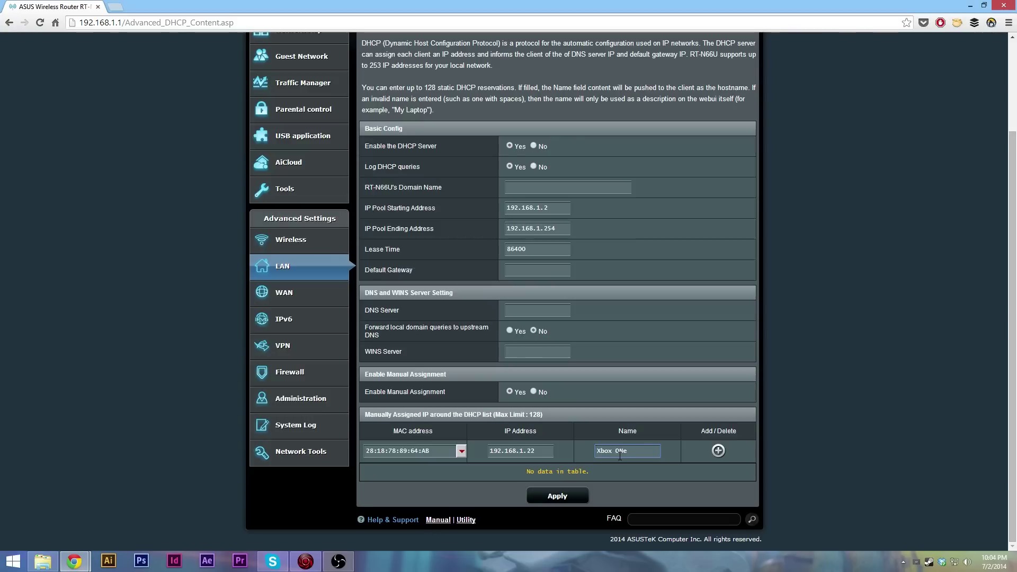